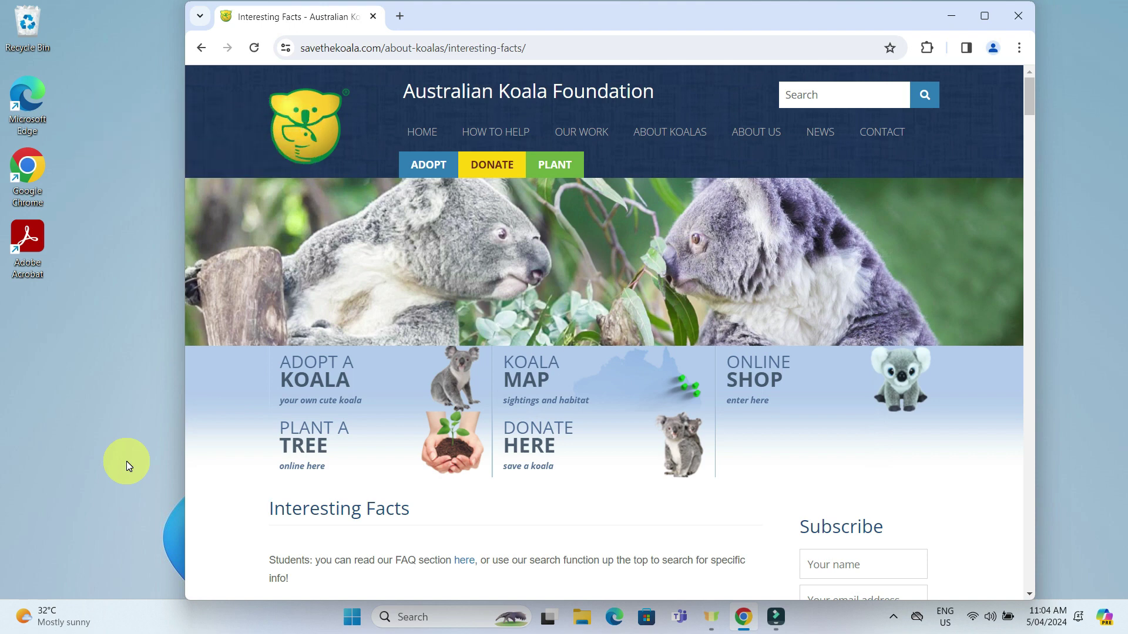
- Launch Paint from Start and paste the full-screen koala website capture onto its blank canvas
click(352, 618)
click(753, 311)
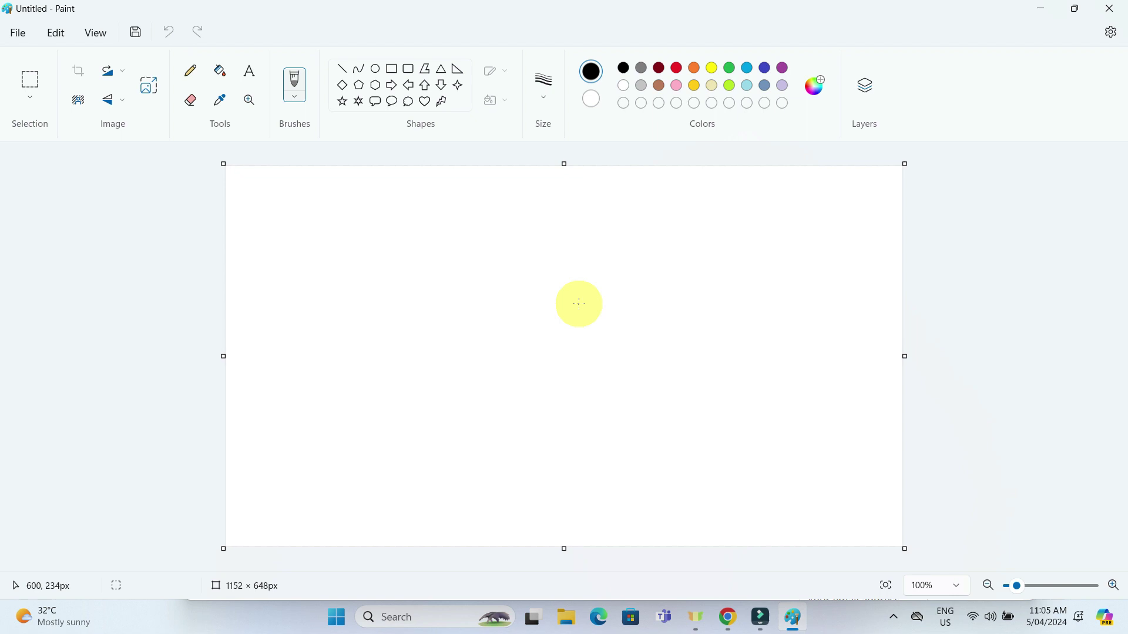
key(ctrl+v)
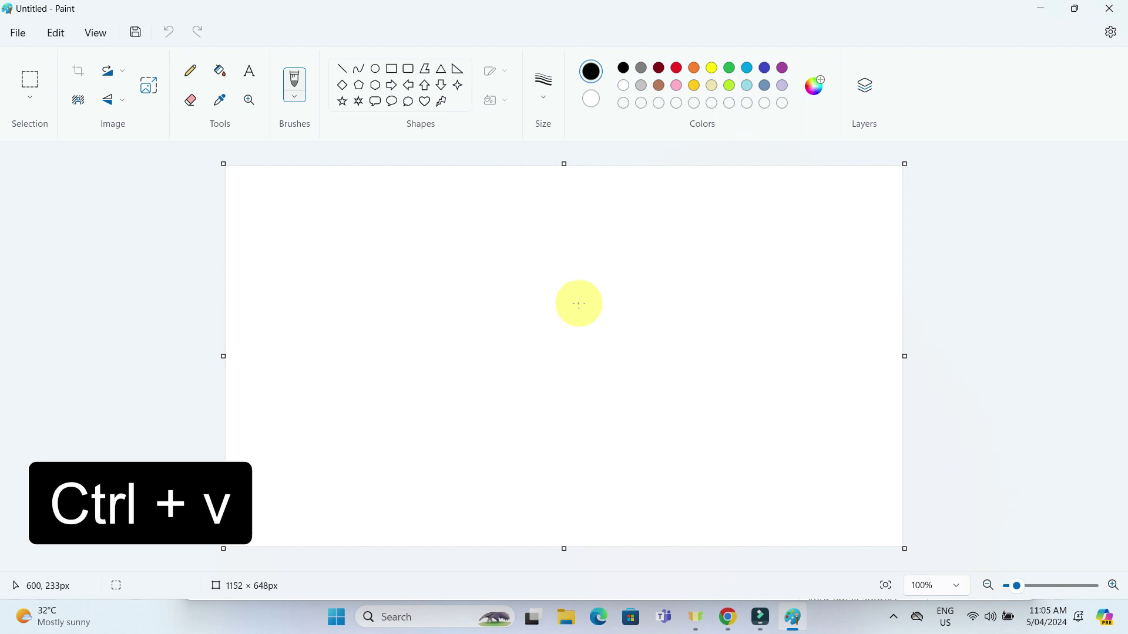
key(ctrl+v)
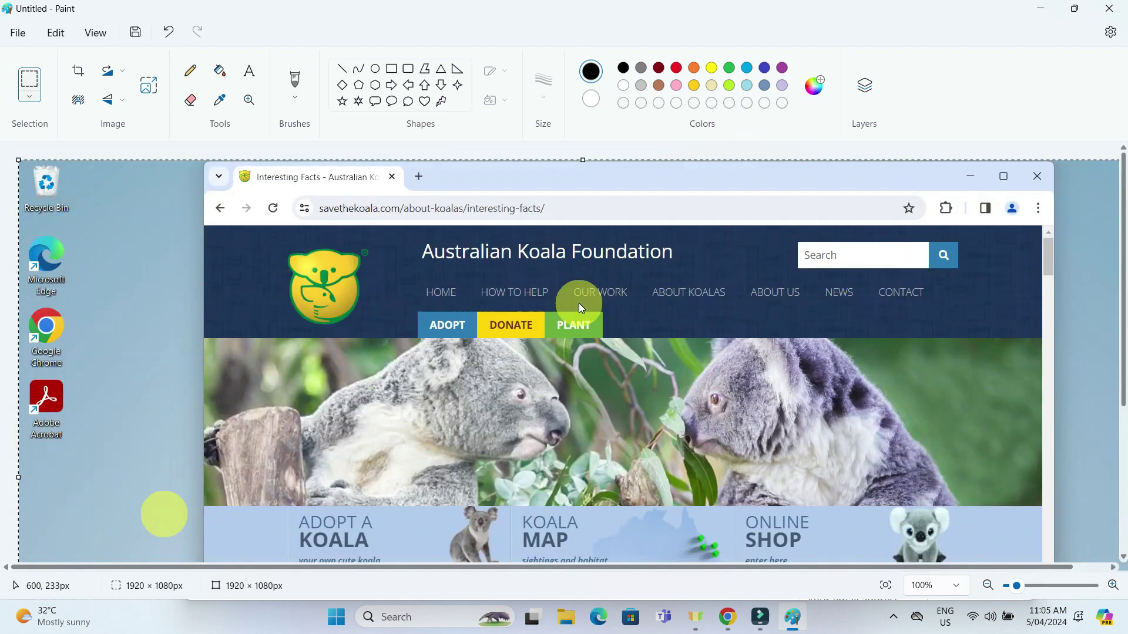
scroll(579, 303, down, 4)
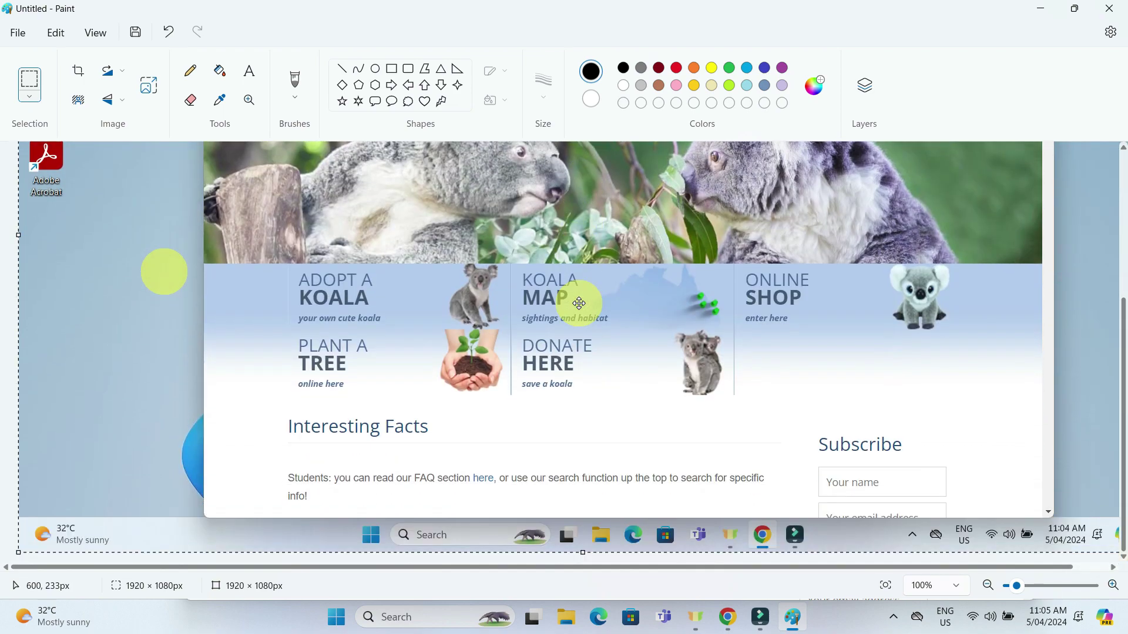
scroll(579, 303, up, 4)
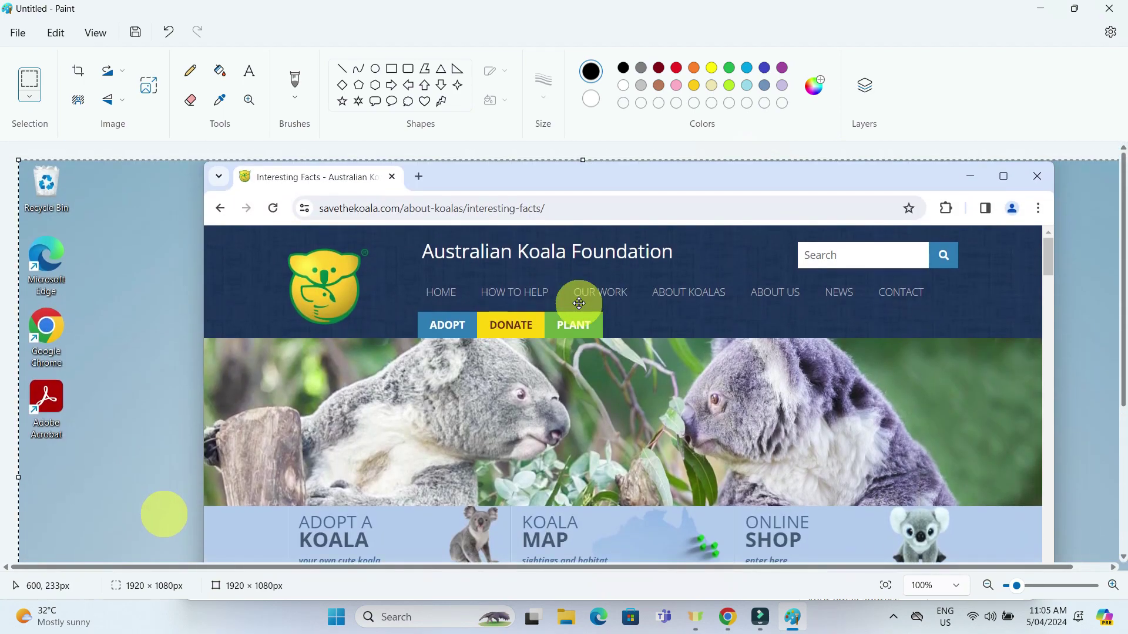
scroll(580, 303, down, 4)
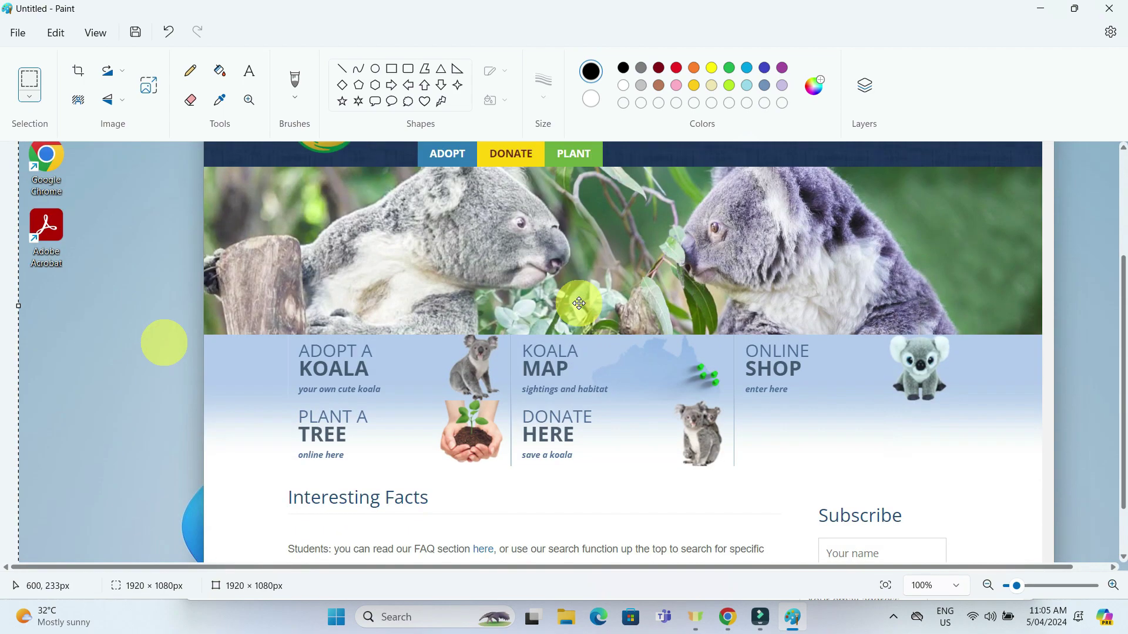
scroll(579, 303, up, 4)
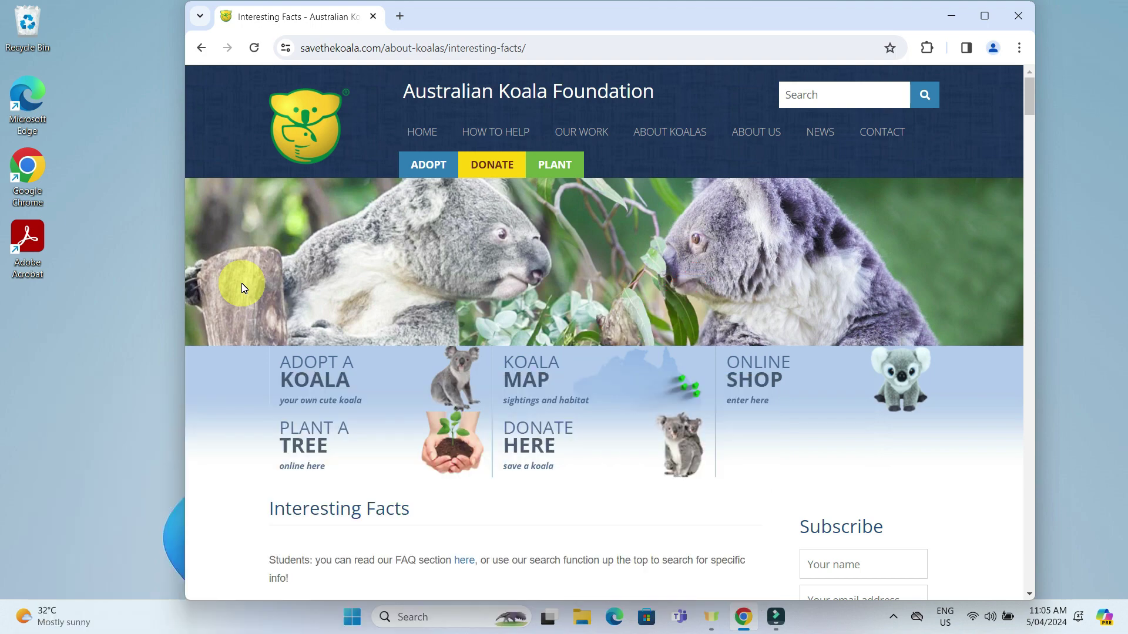
- Launch a new Paint canvas and paste the captured koala-site browser window into it
click(351, 617)
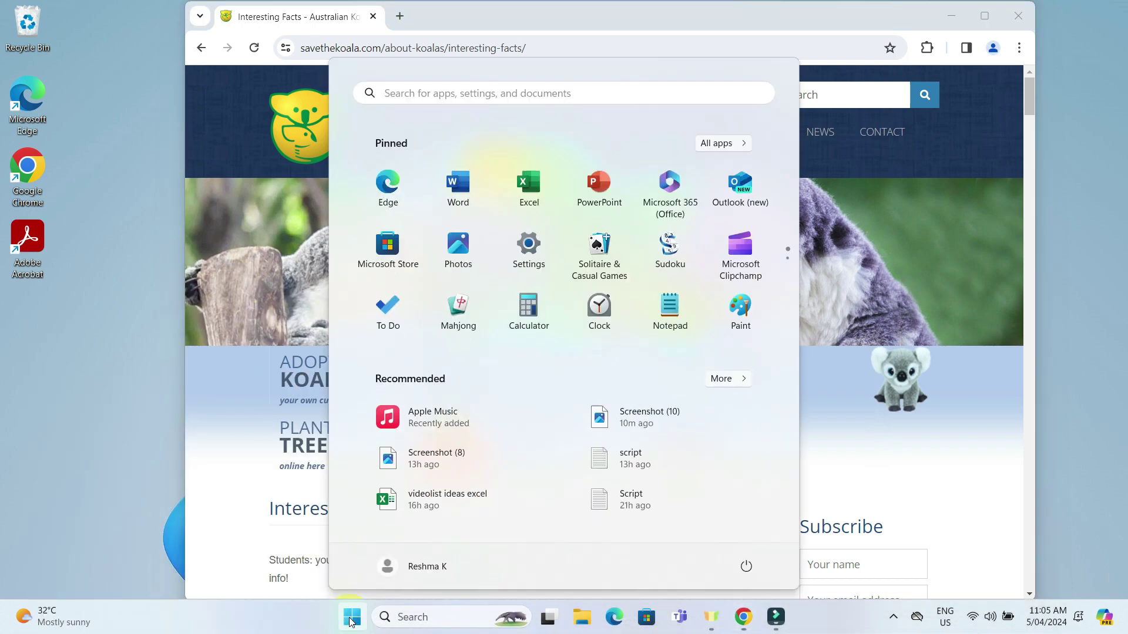
click(735, 309)
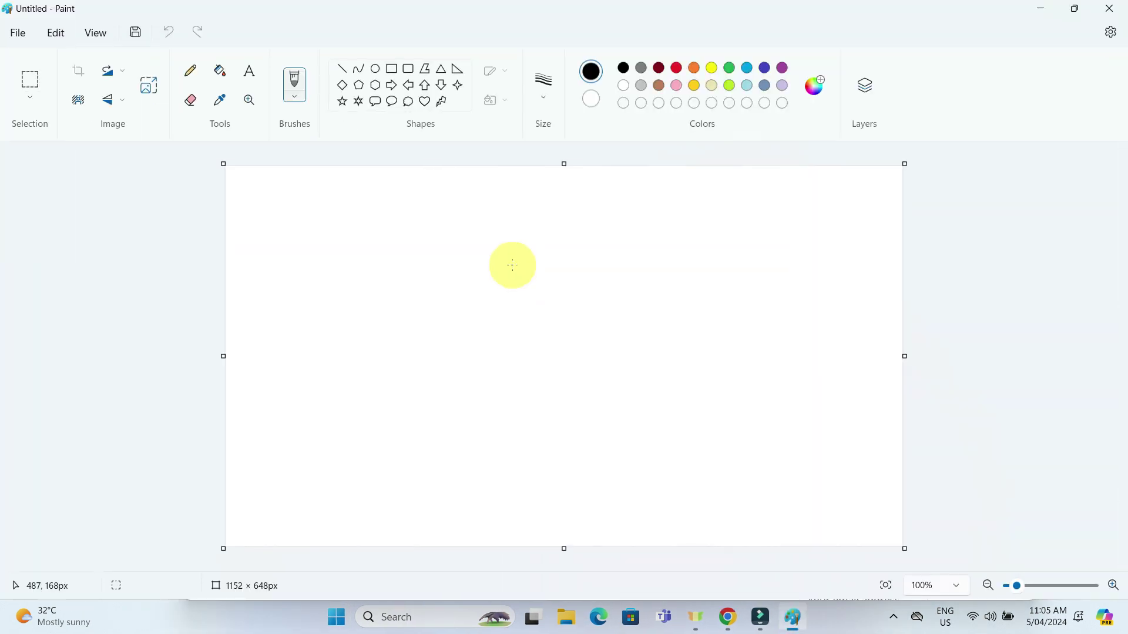
key(ctrl+v)
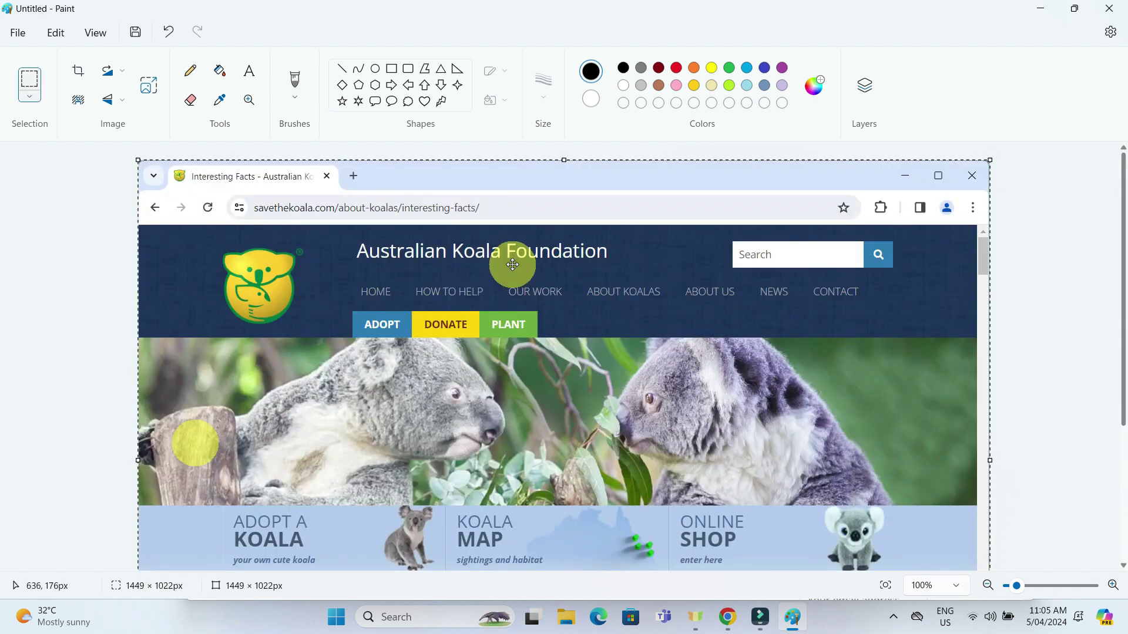
scroll(511, 265, down, 5)
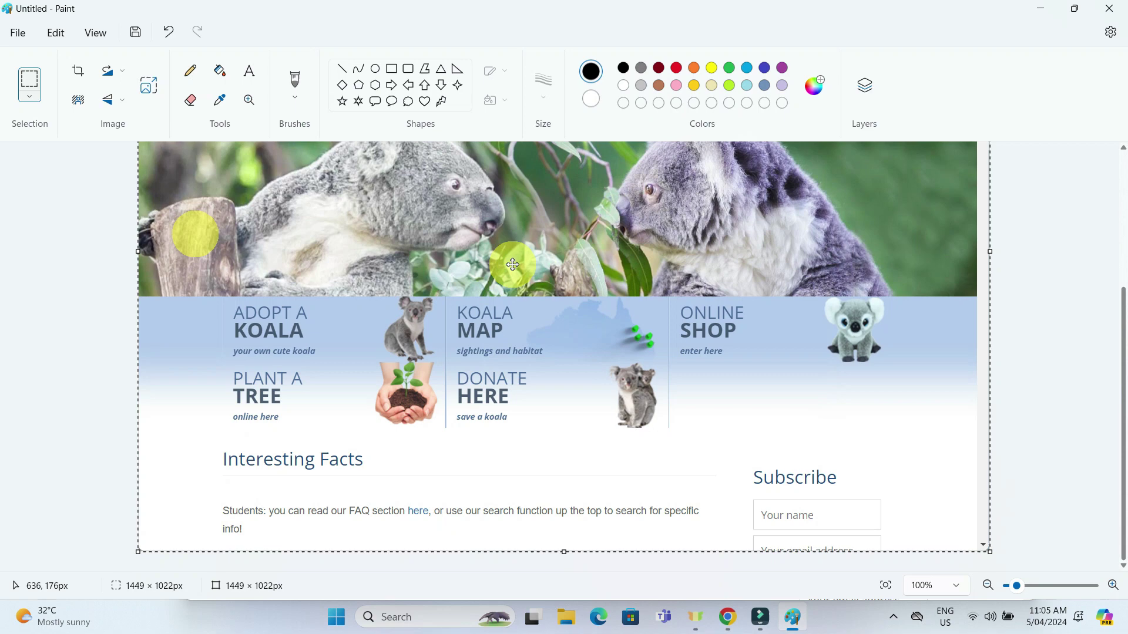
scroll(512, 265, up, 5)
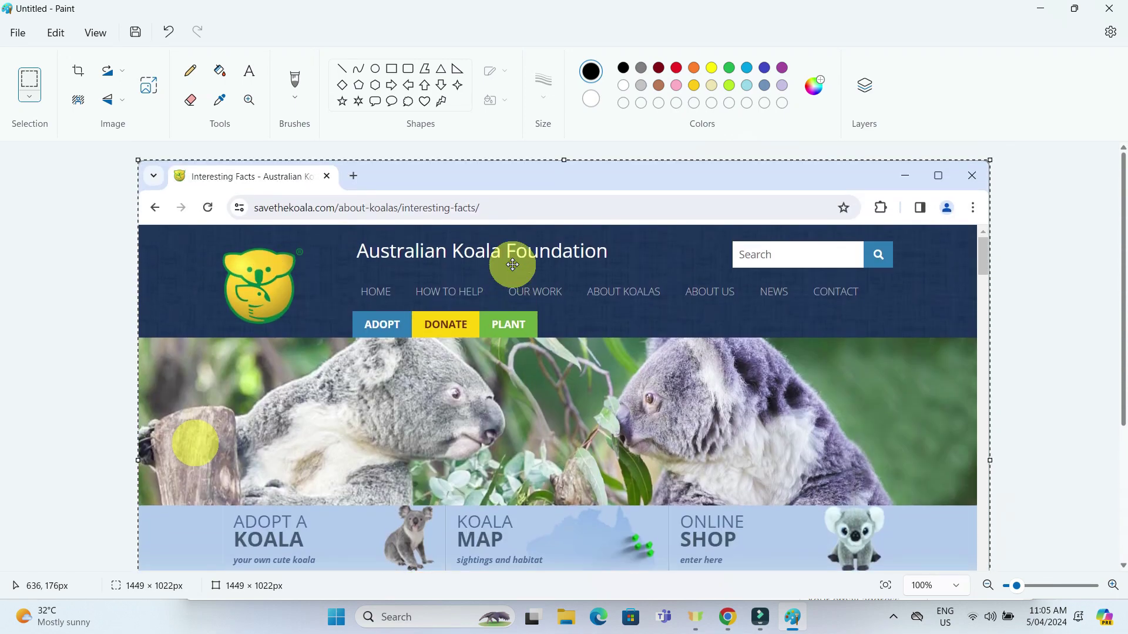
scroll(512, 265, down, 4)
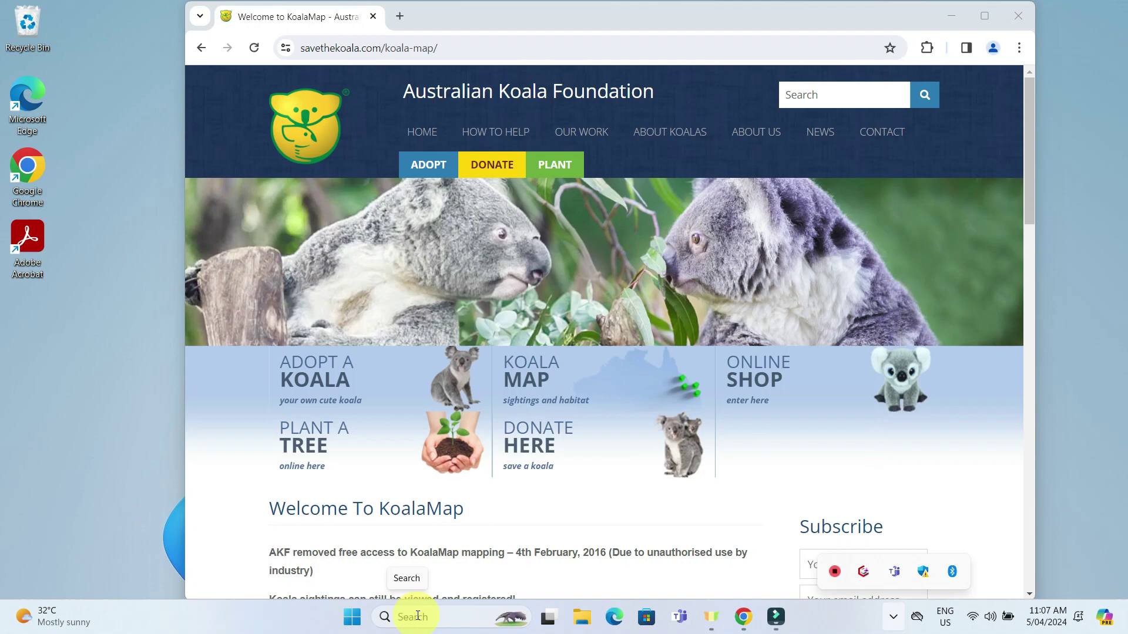
- Search Windows for 'snipping tool' from the taskbar search box
click(445, 617)
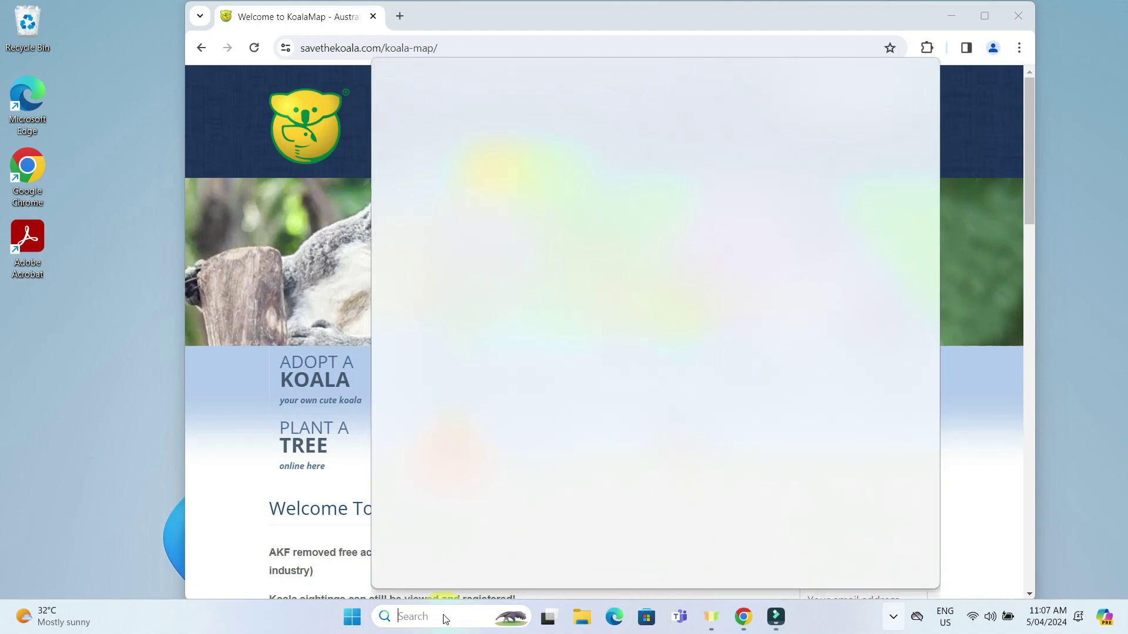
text(snipping tool)
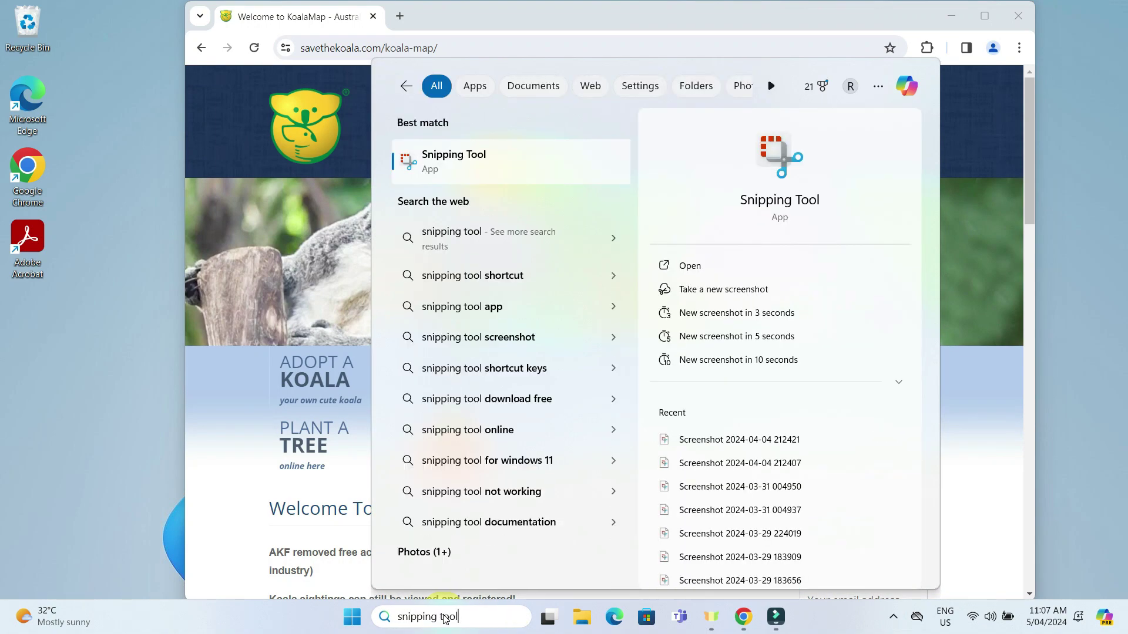
- Launch Snipping Tool, snip a rectangle around the two-koala banner, and center the window
click(487, 173)
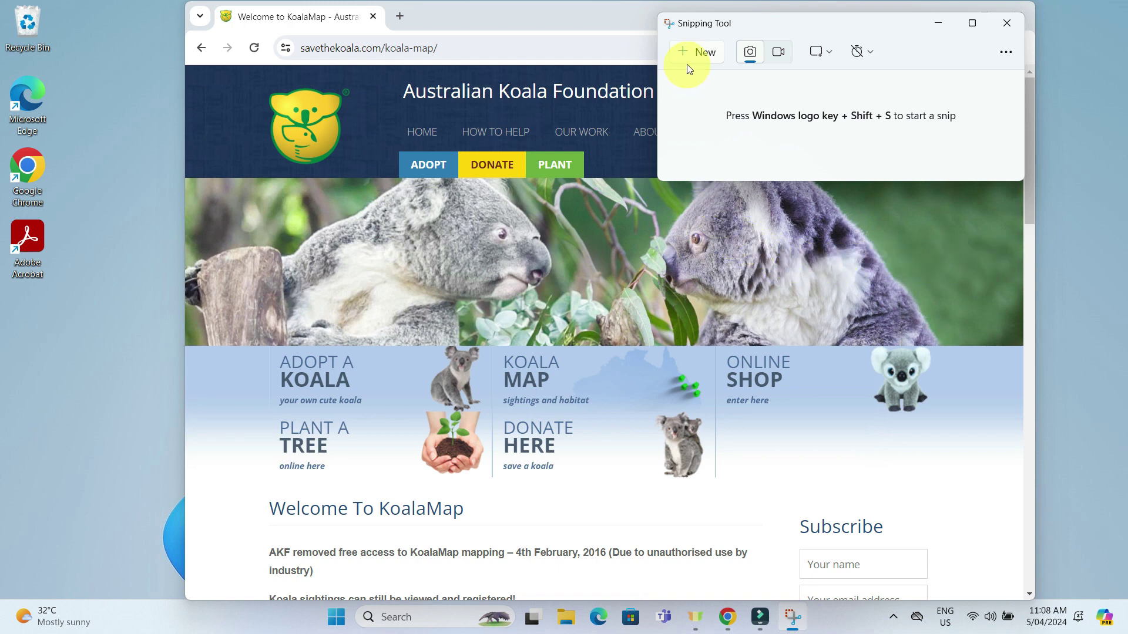
click(698, 53)
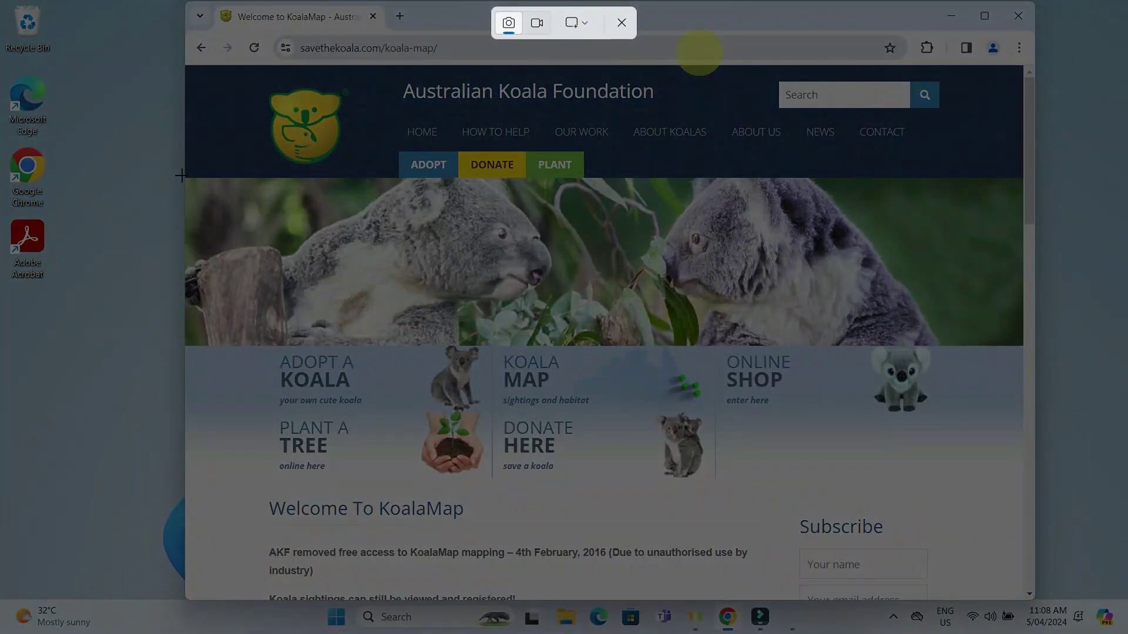
drag(181, 175, 1023, 343)
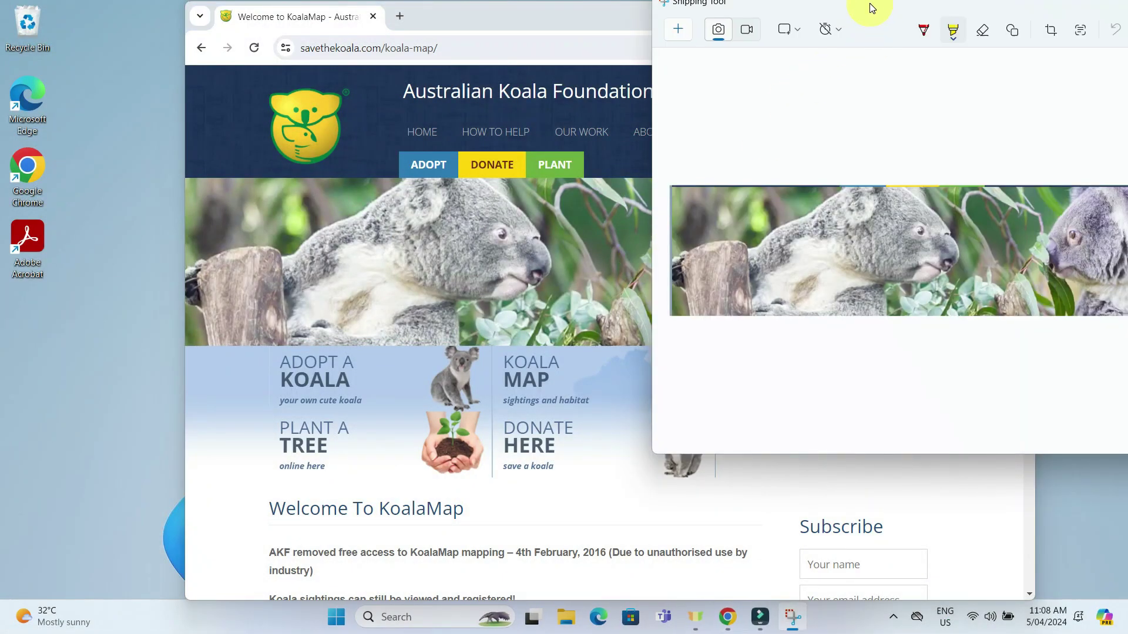
drag(873, 8, 460, 80)
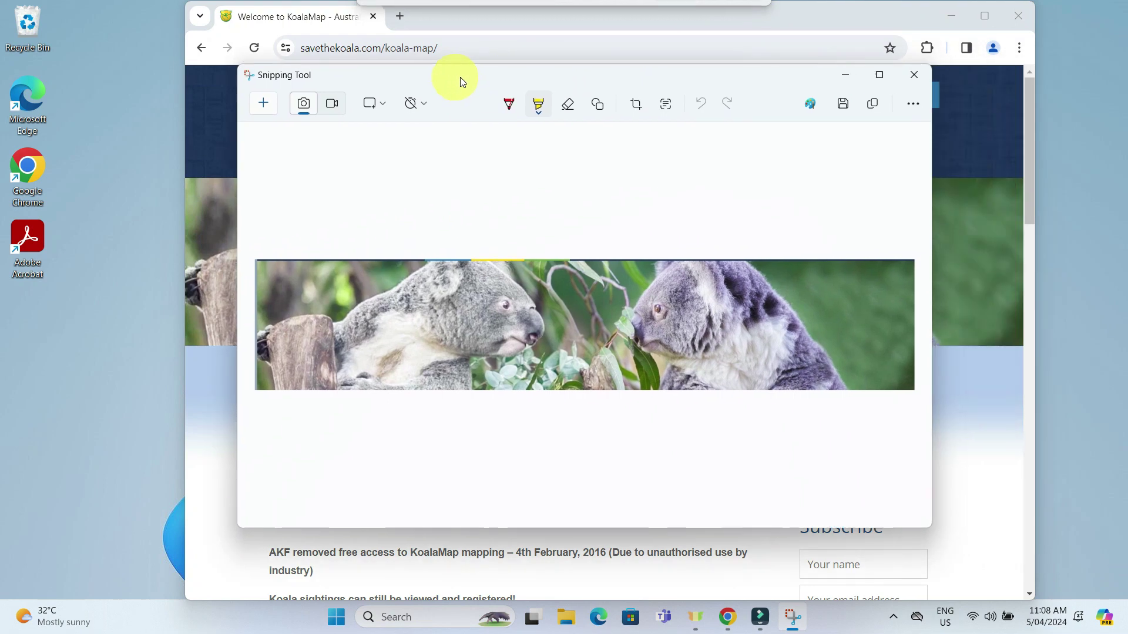
- Save the snip as a PNG on the Desktop with file name 'screenshot001'
click(843, 105)
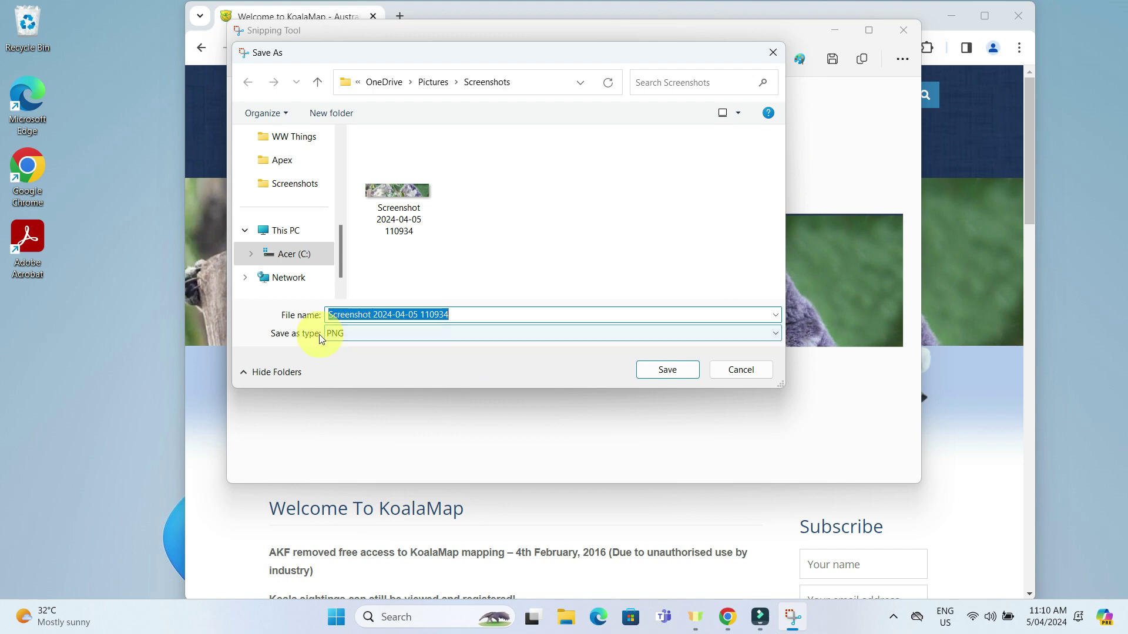
click(775, 333)
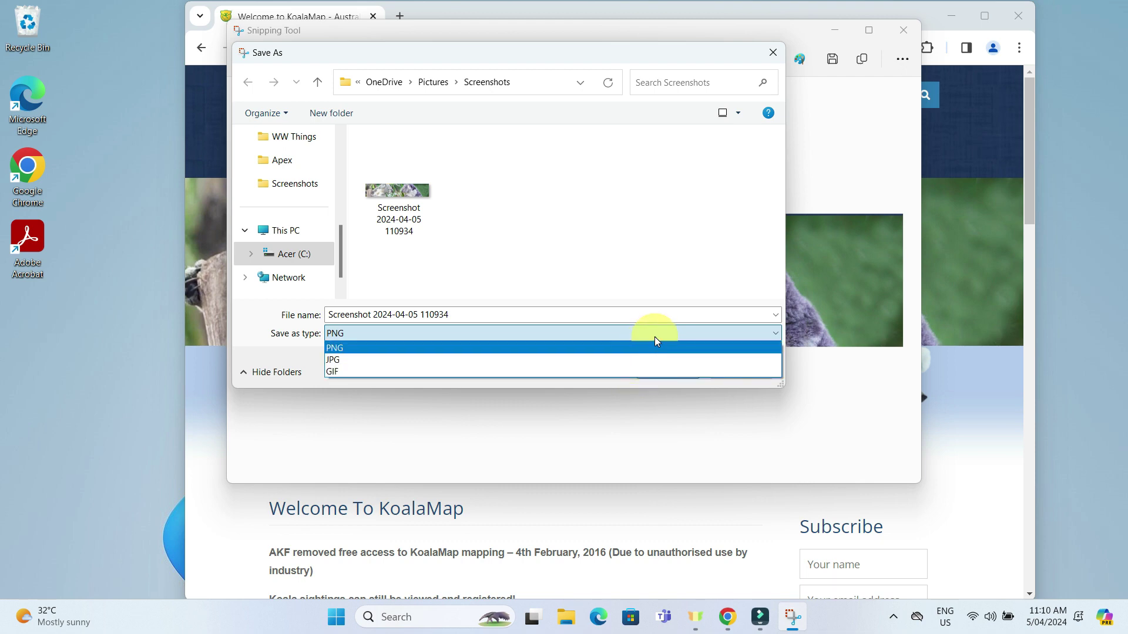
click(656, 347)
scroll(289, 176, up, 5)
click(288, 159)
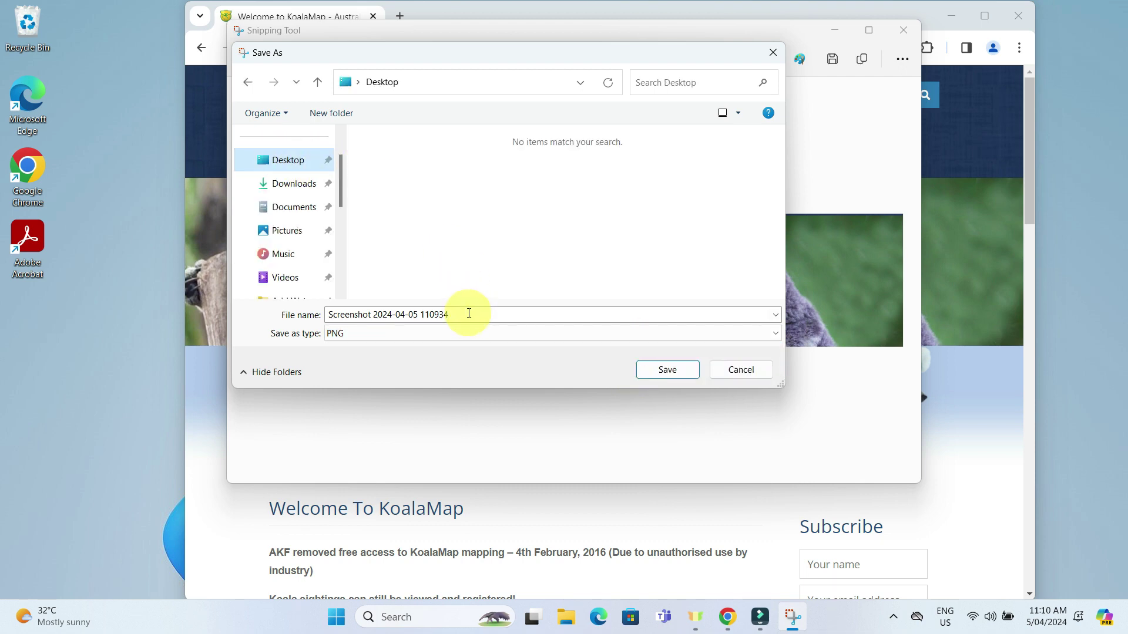
click(469, 313)
text(sc)
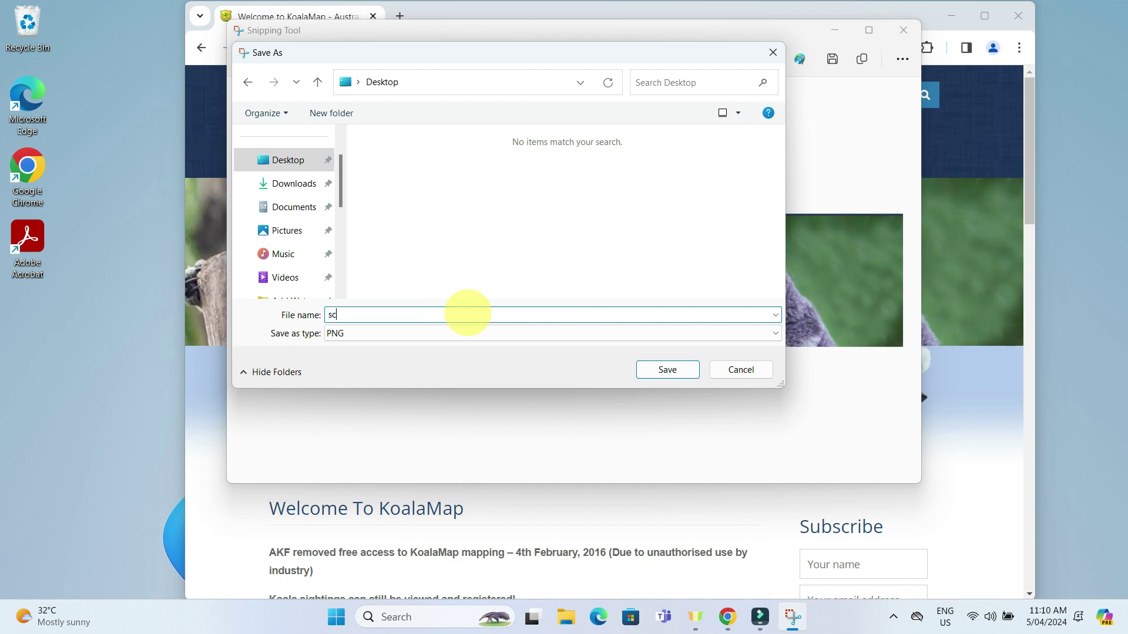
text(reenshot001)
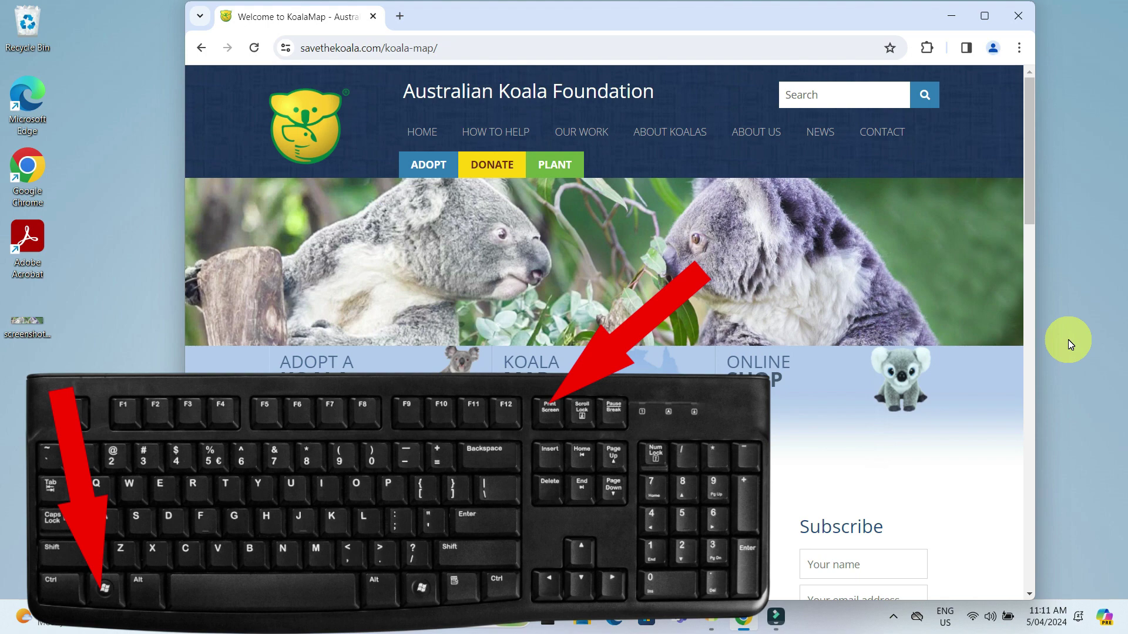
- Capture and auto-save a full-screen screenshot of the KoalaMap page with Windows+Print Screen
key(super+Print)
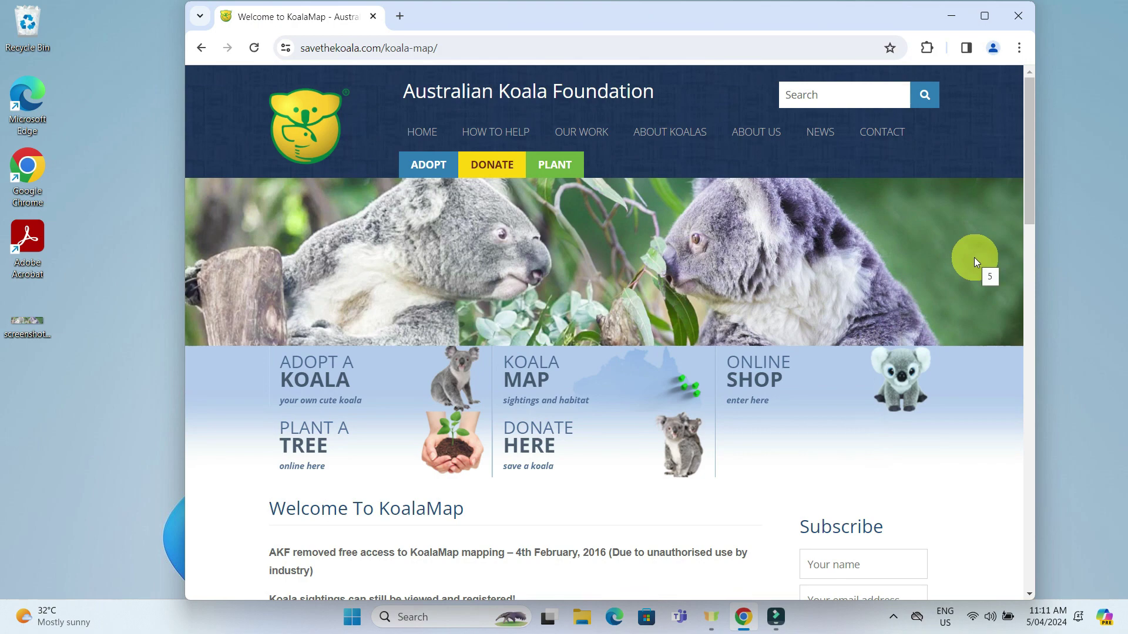
- In File Explorer, browse to Pictures > Screenshots and open 'Screenshot (11)'
click(584, 617)
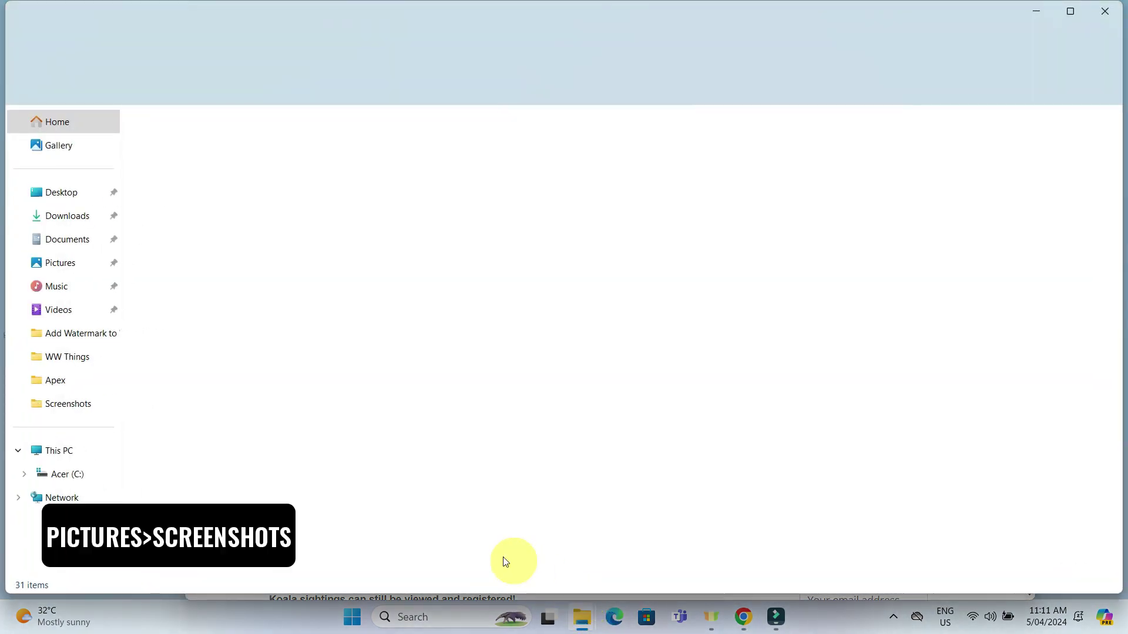
click(70, 266)
double_click(334, 154)
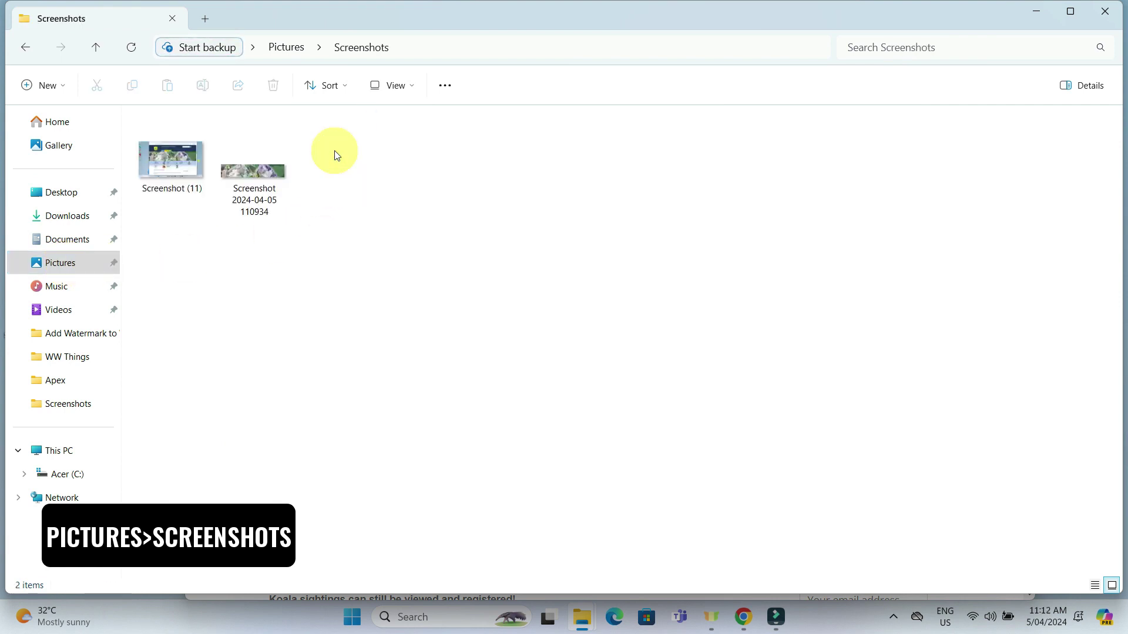
double_click(172, 156)
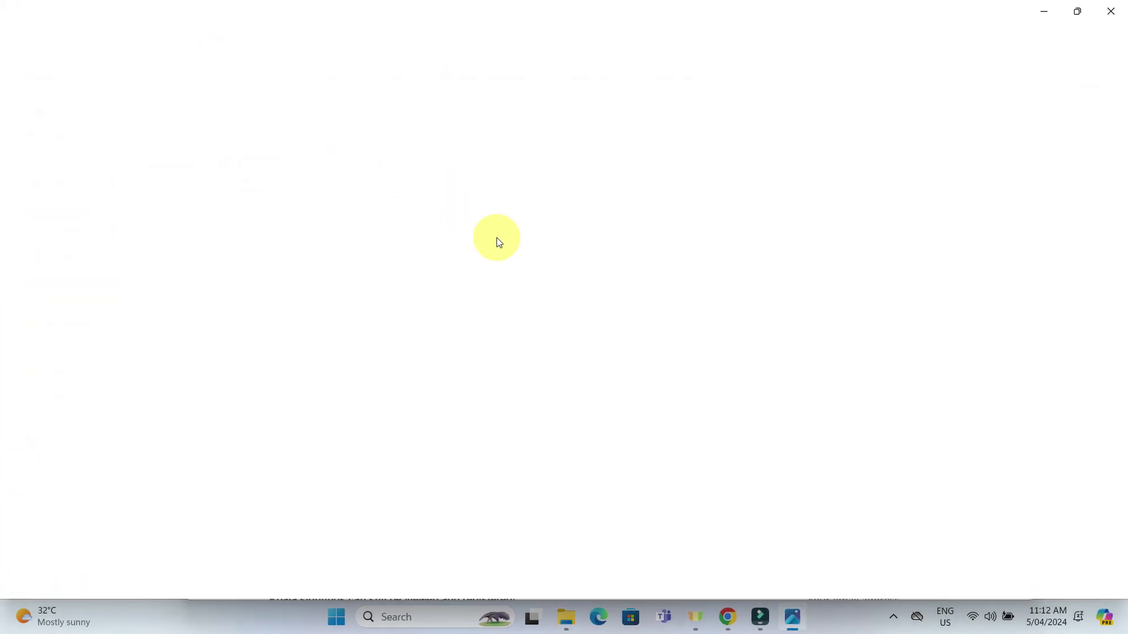